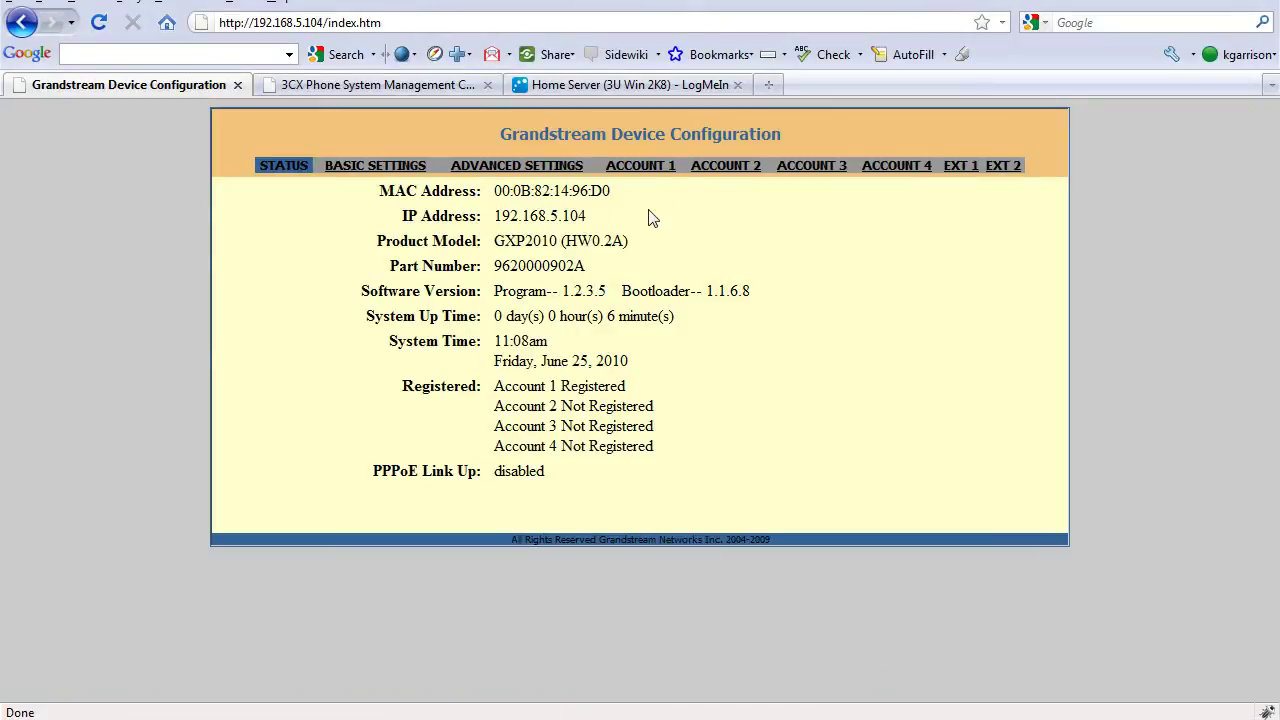
- Review Account 1 for extension 500: the account name, the empty authentication password, and SIP server and registration options
left_click(645, 167)
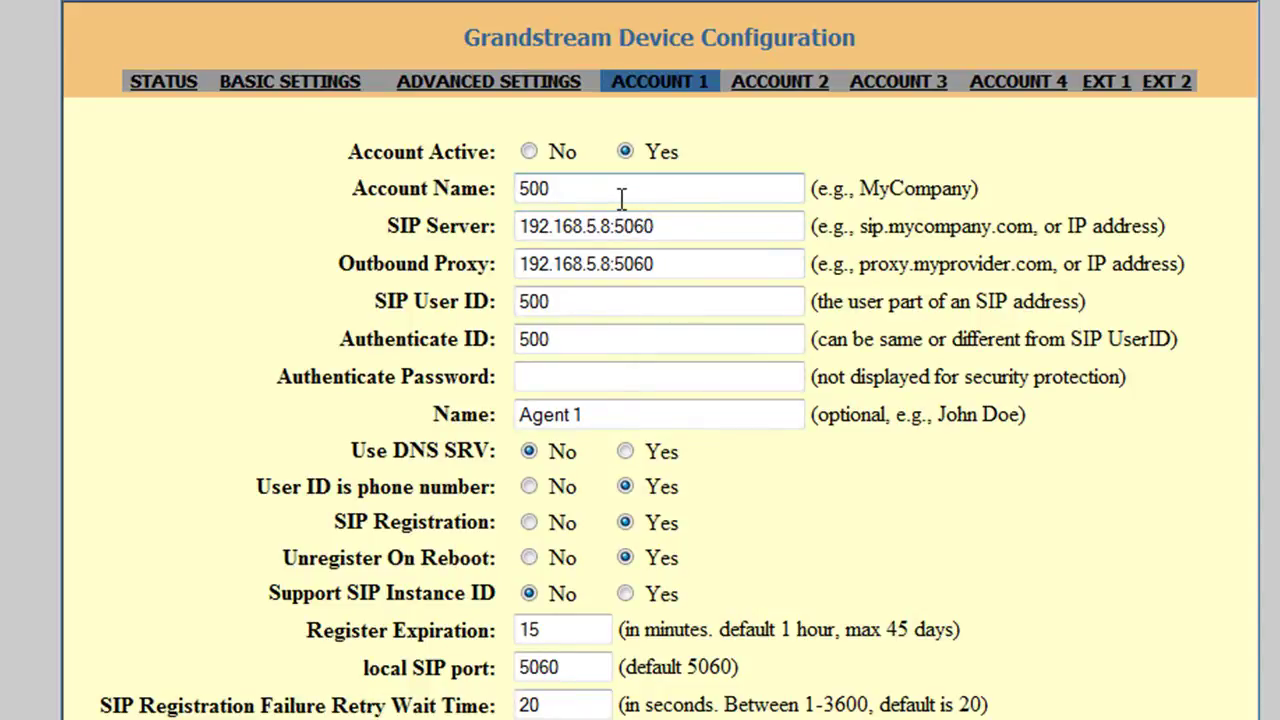
left_click(620, 197)
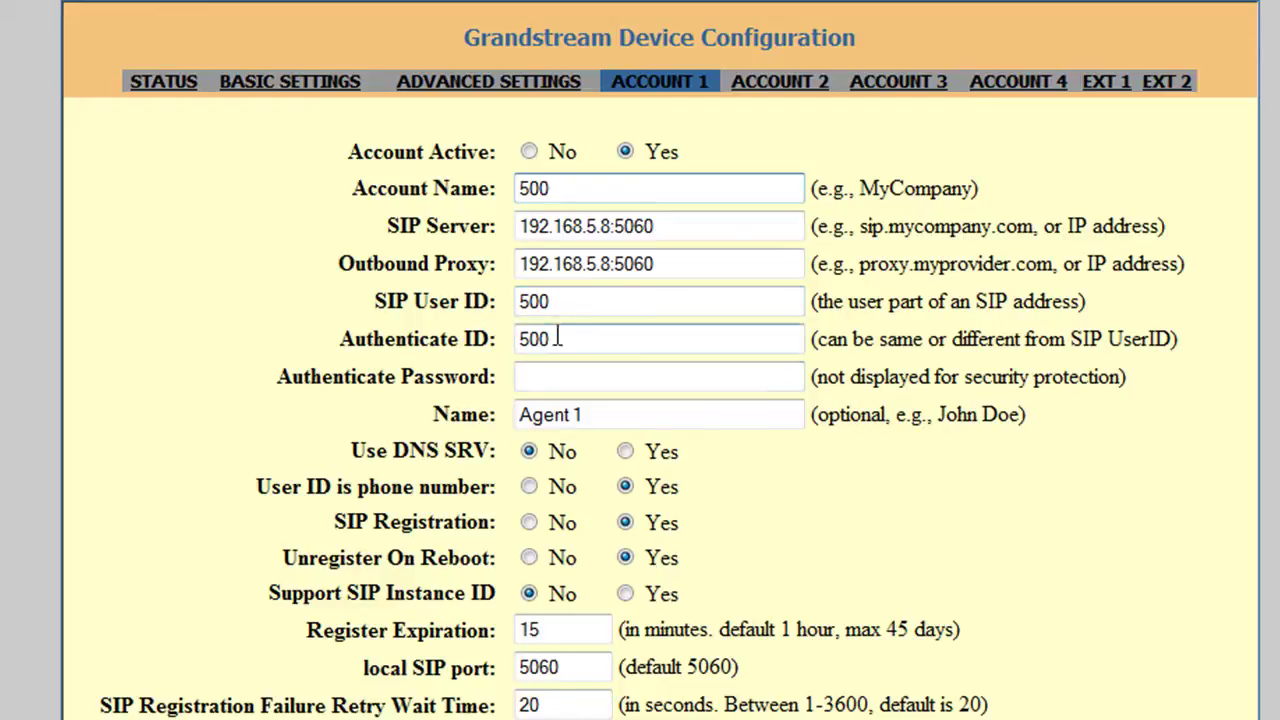
left_click(543, 377)
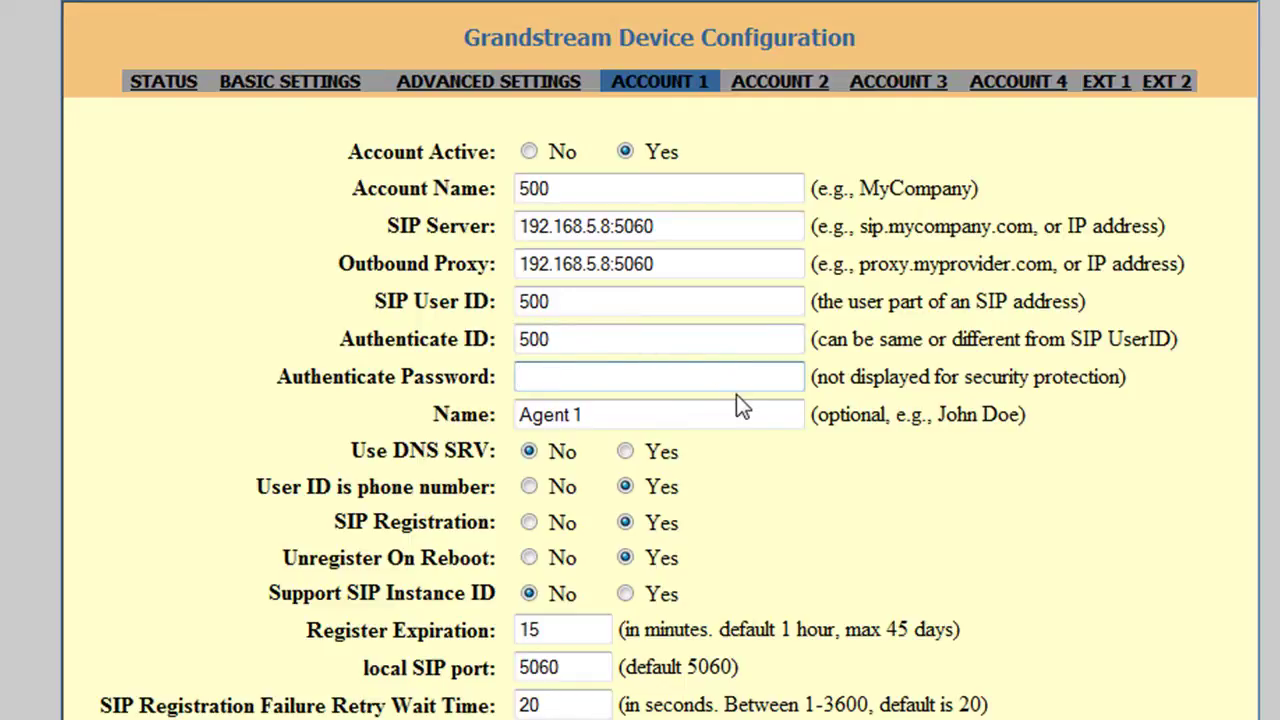
scroll(736, 394, "down", 3)
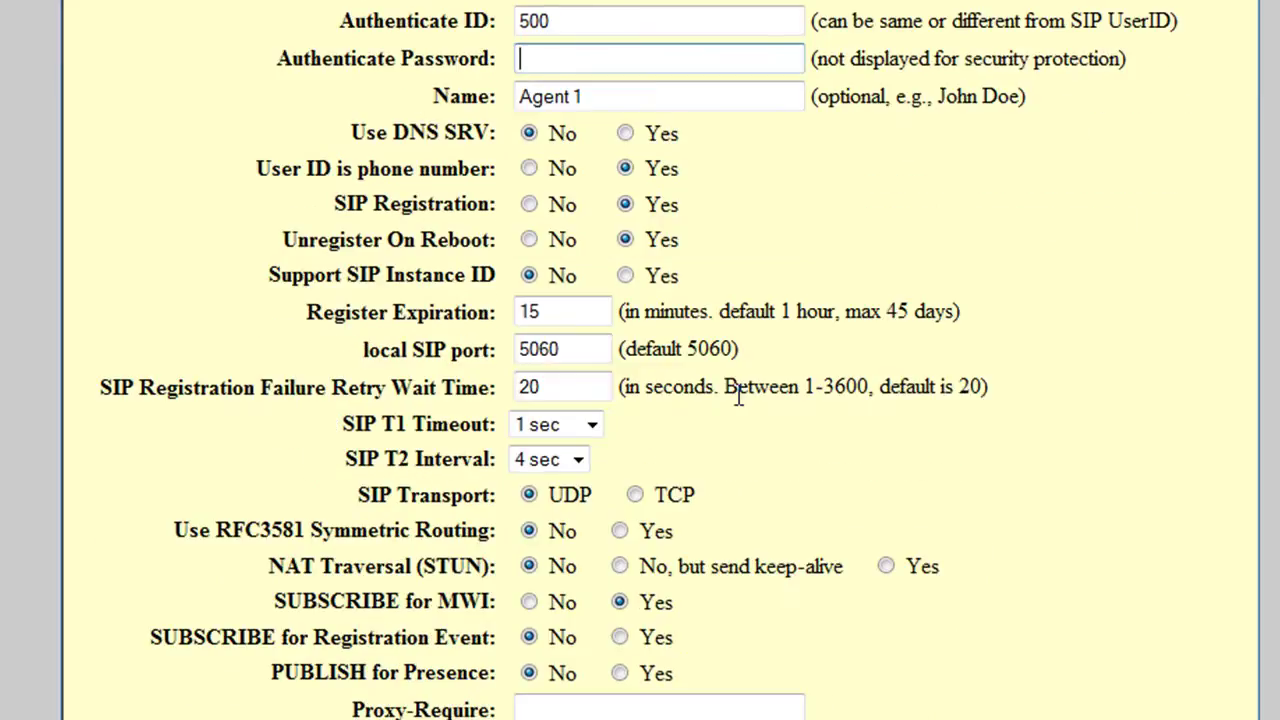
scroll(738, 395, "down", 2)
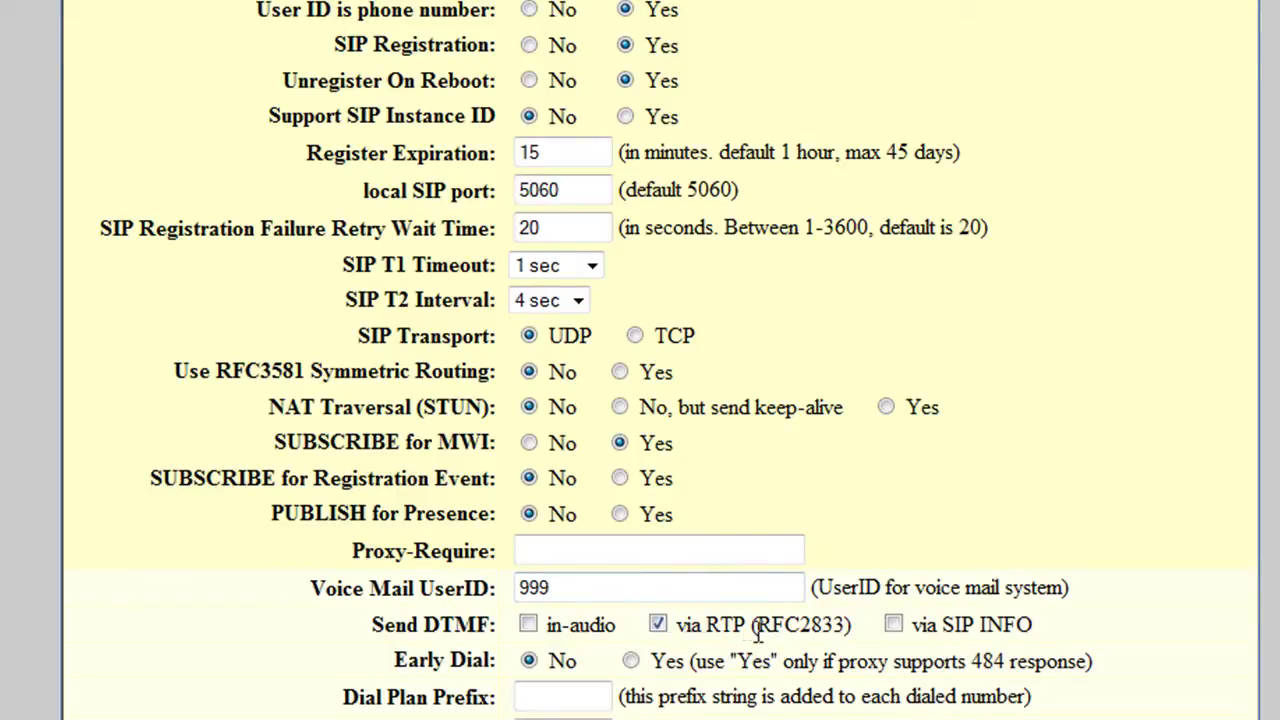
scroll(748, 624, "down", 8)
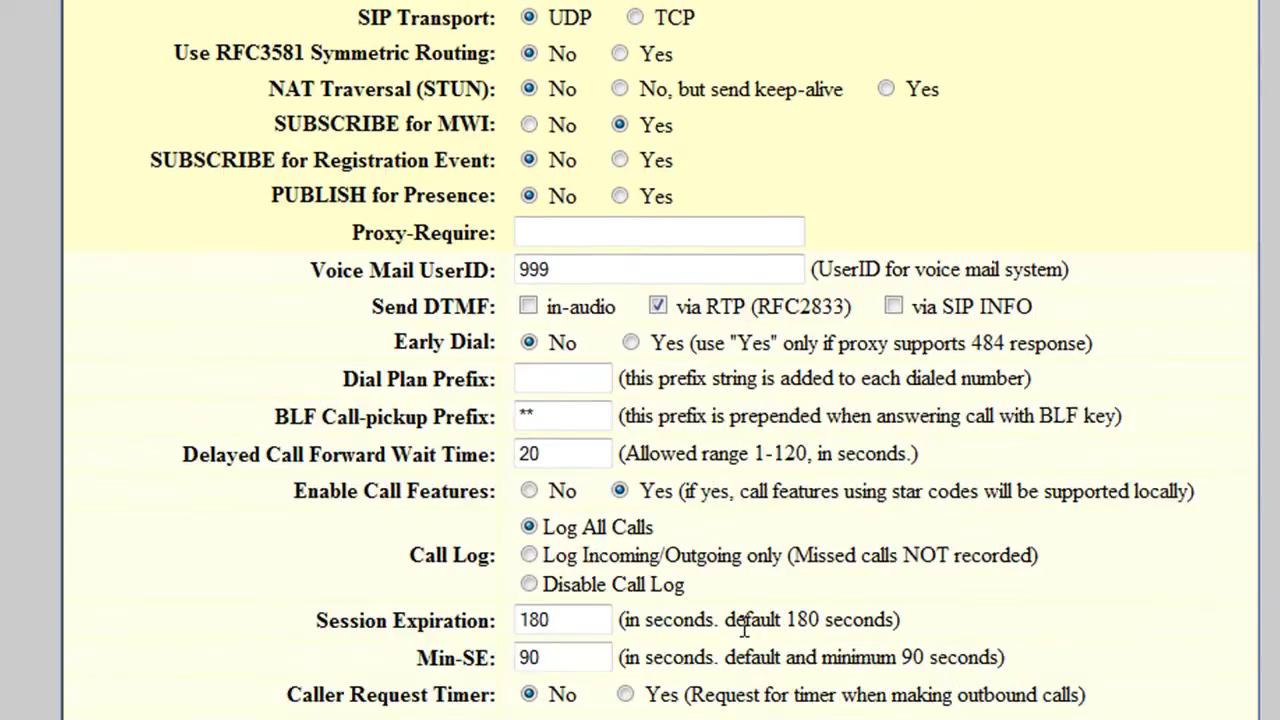
scroll(744, 626, "down", 2)
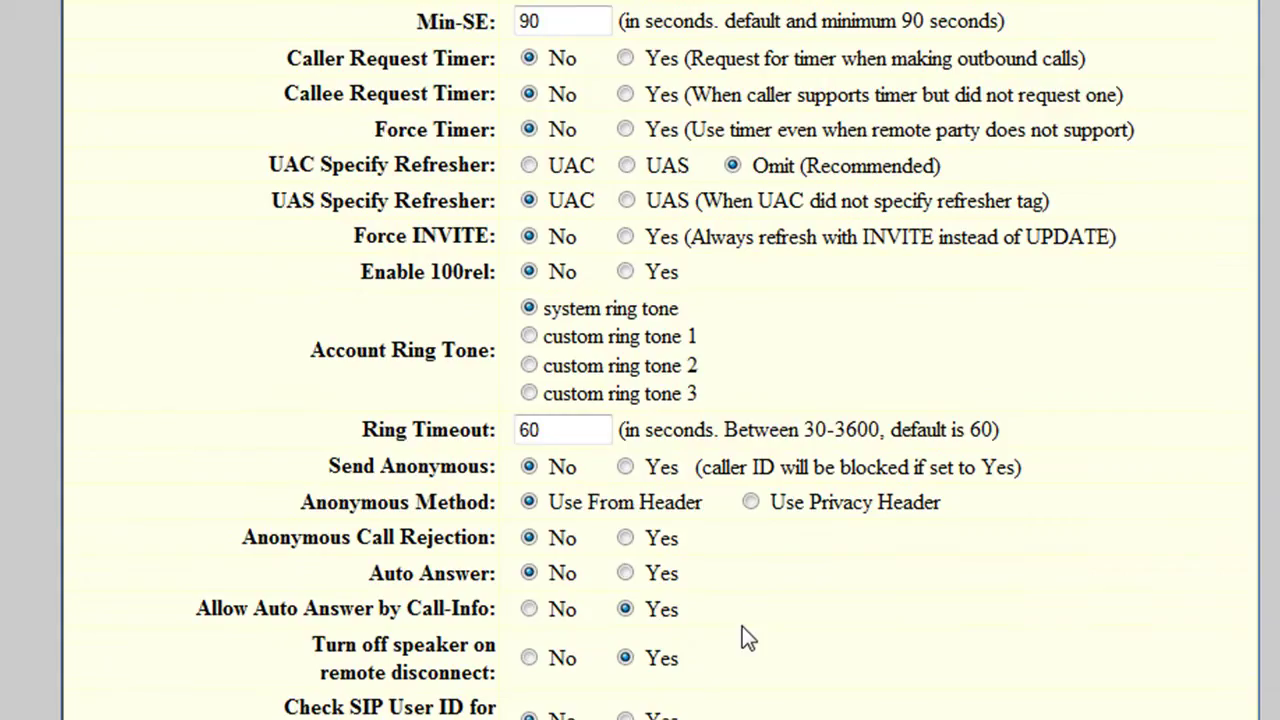
scroll(742, 628, "down", 2)
scroll(742, 626, "down", 2)
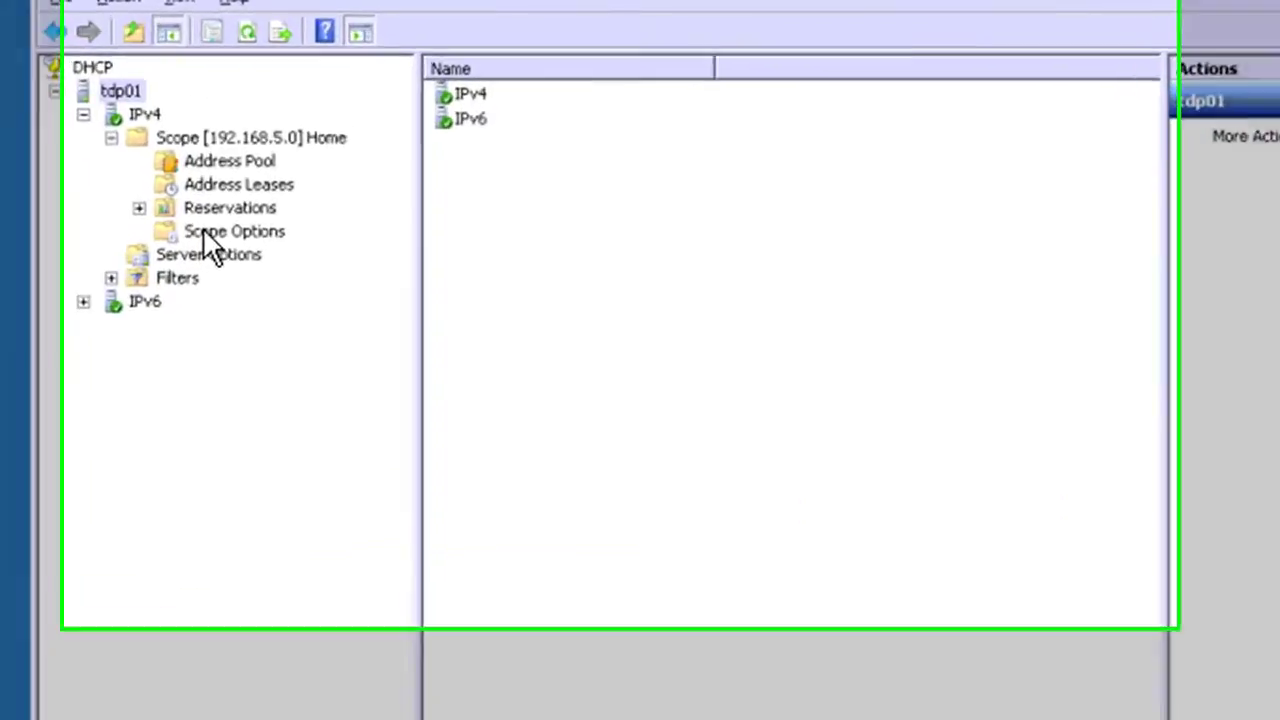
left_click(274, 176)
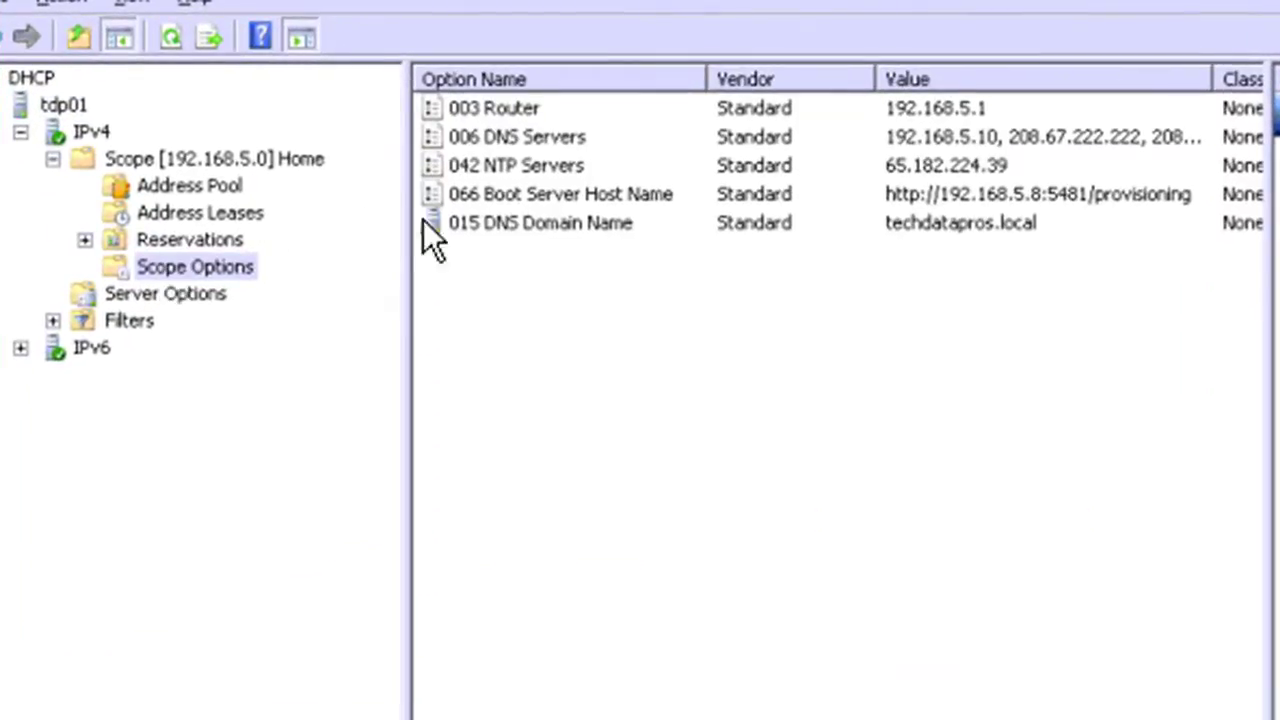
double_click(516, 196)
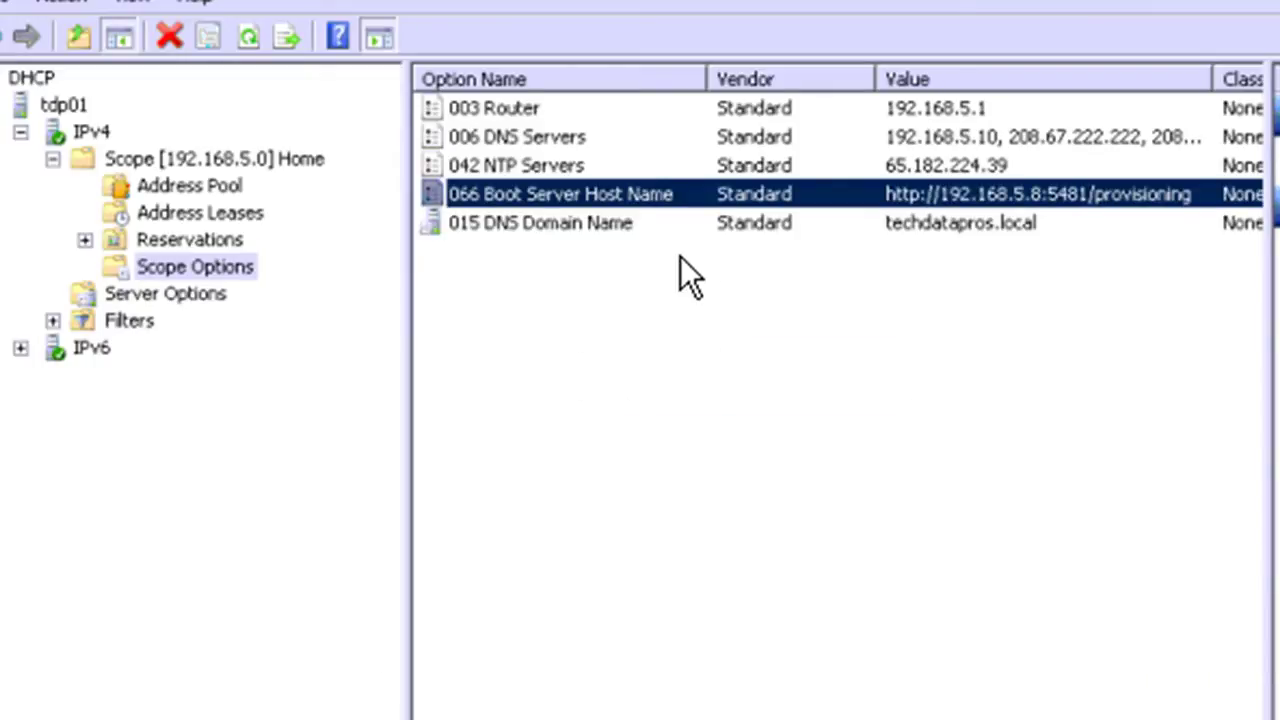
left_click(589, 285)
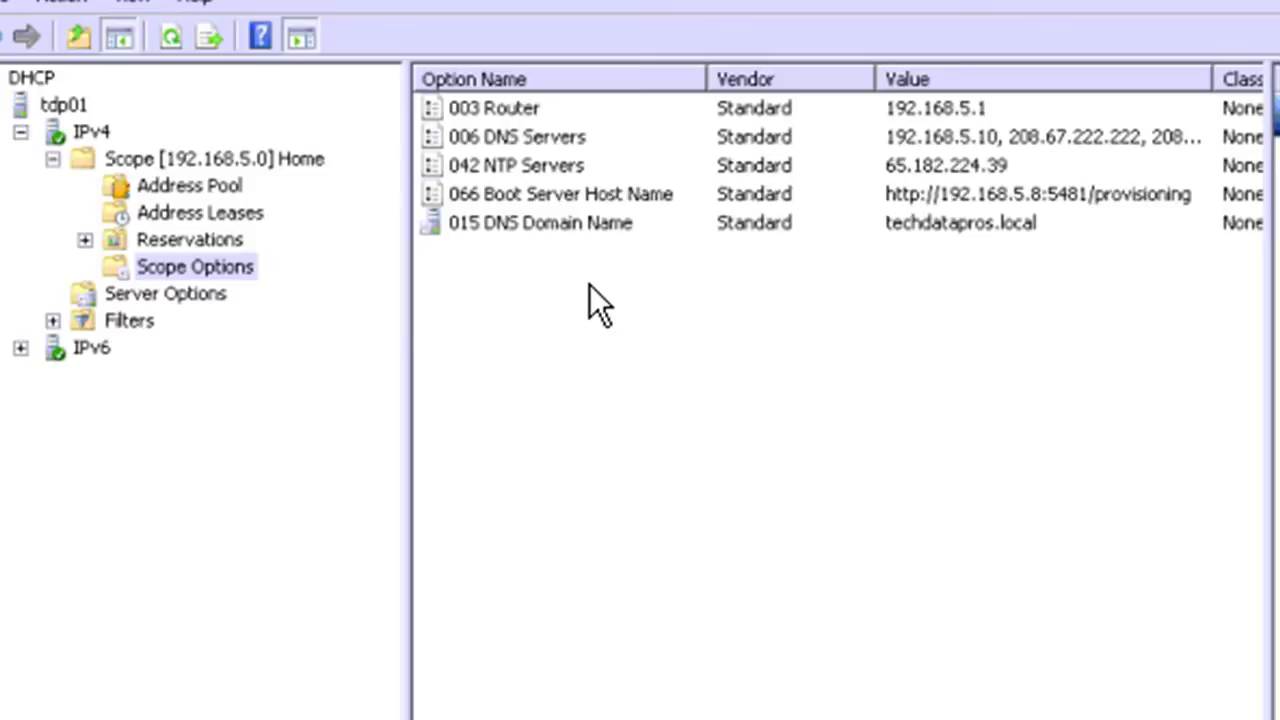
right_click(589, 285)
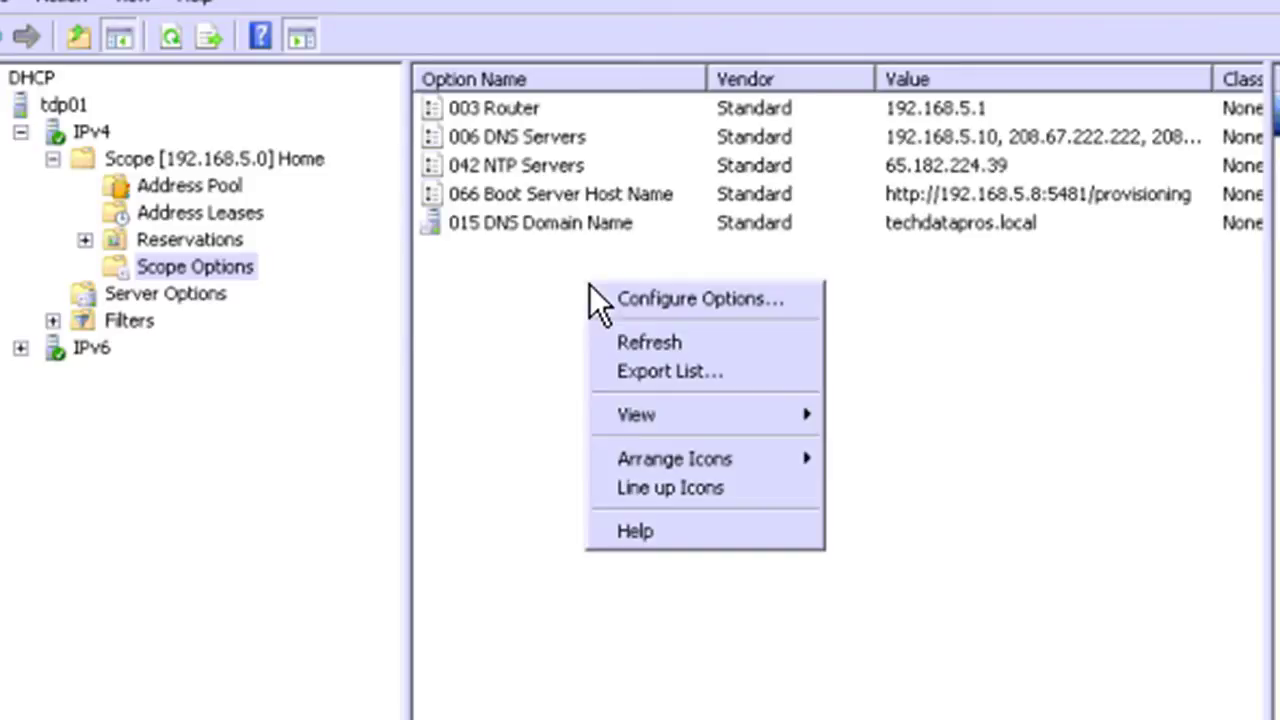
left_click(664, 318)
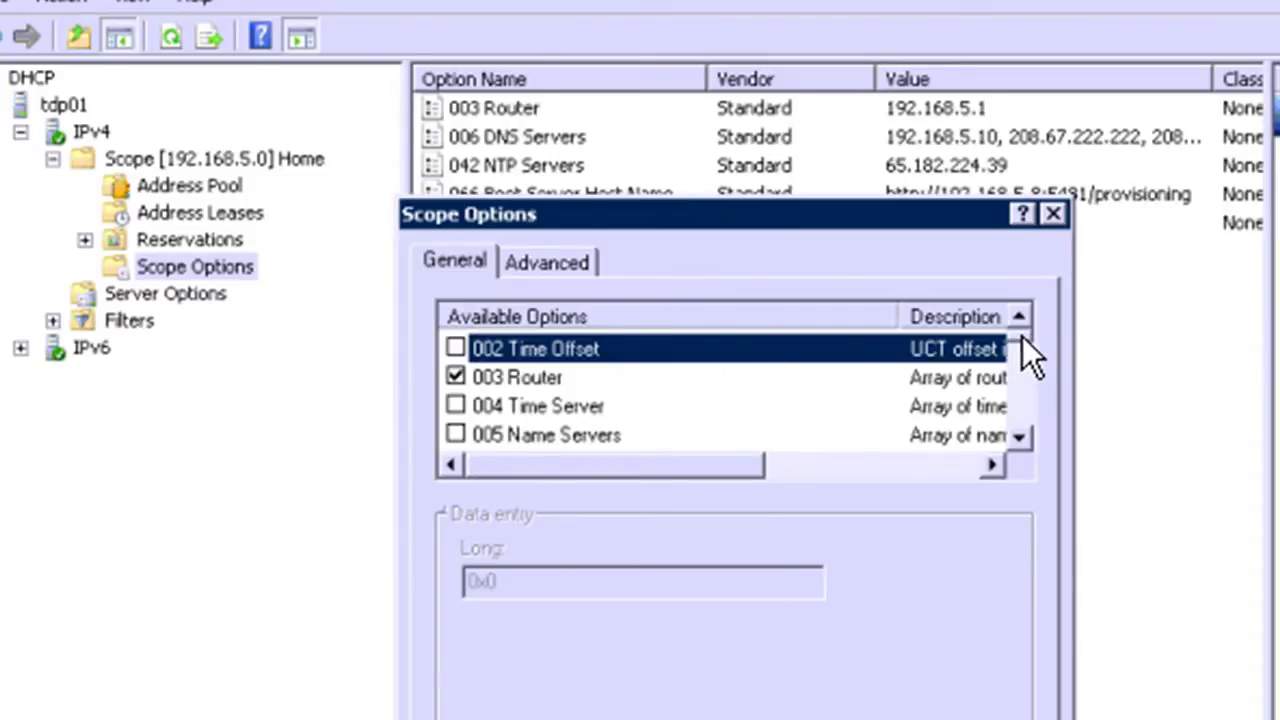
left_click_drag(1022, 338, 1017, 433)
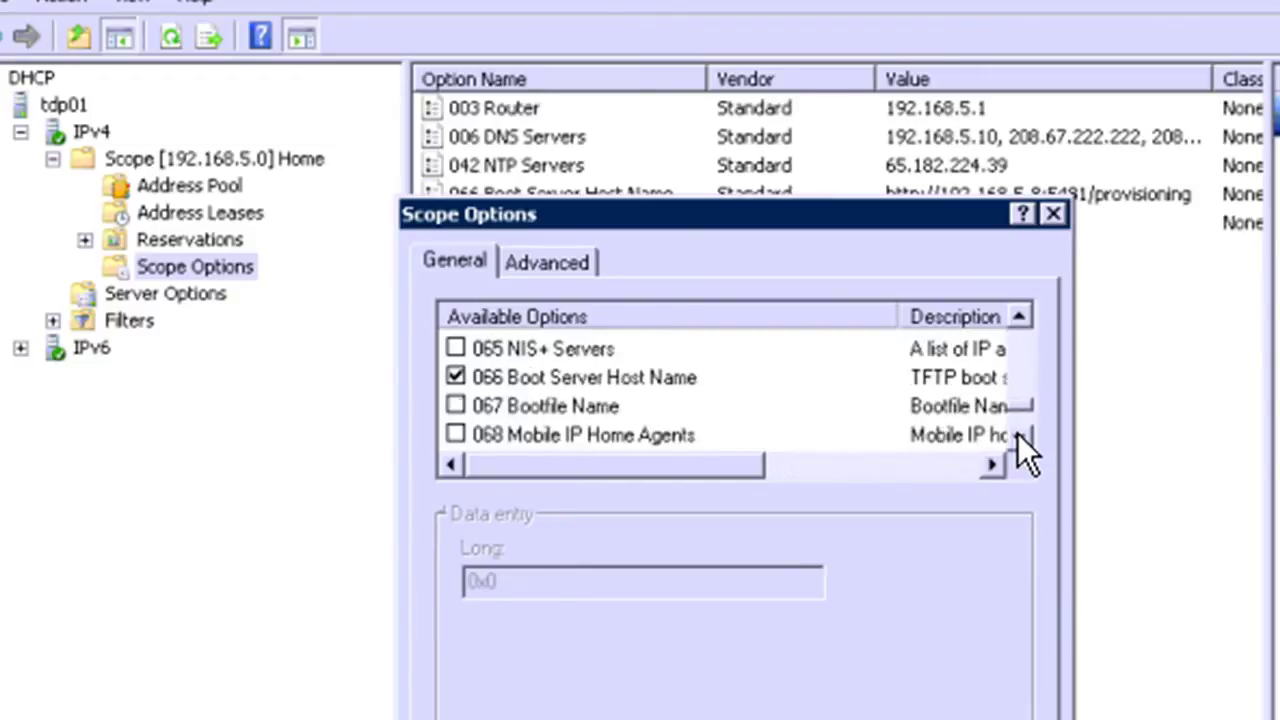
left_click(538, 380)
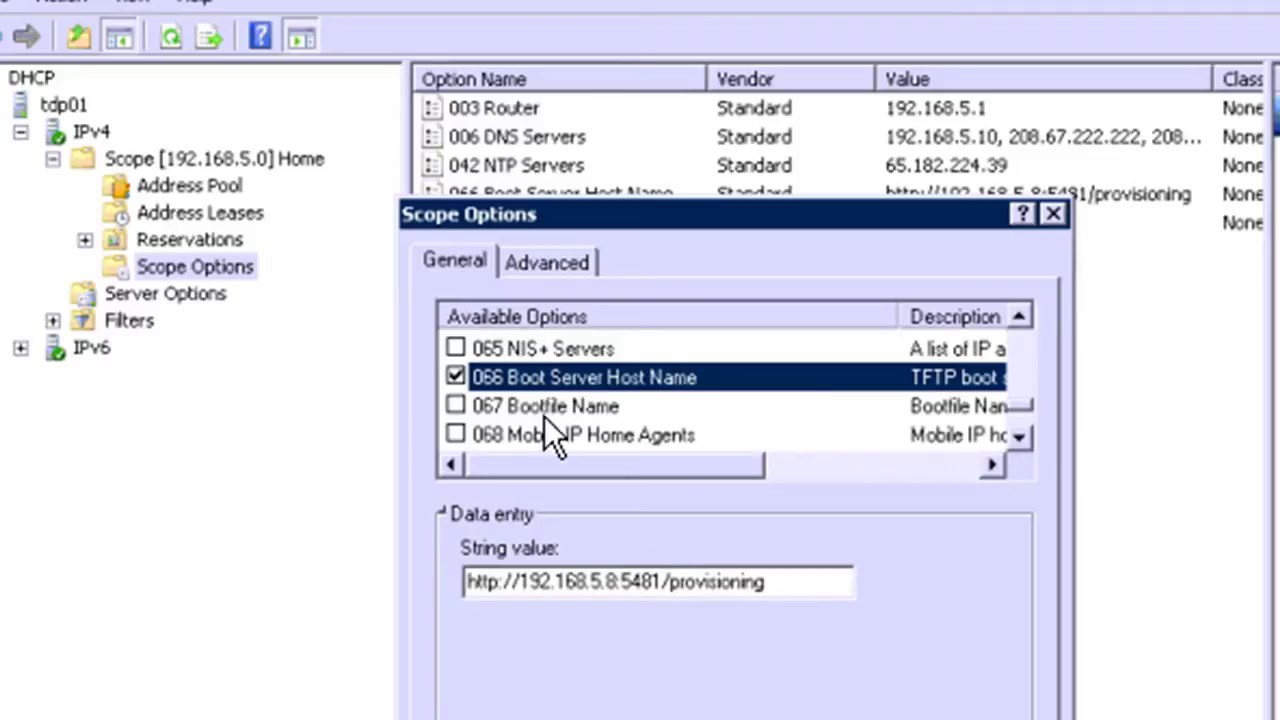
key("Return")
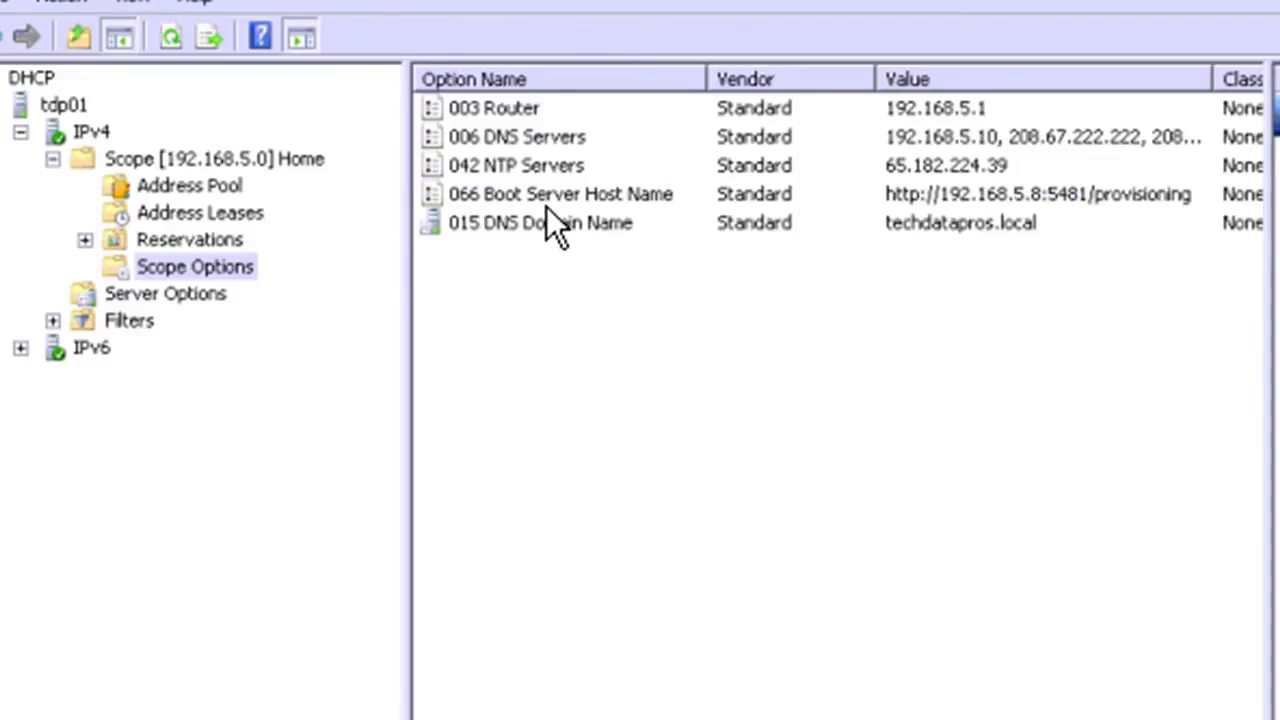
- Restart the DHCP Server service on tdp01 from its All Tasks menu
left_click(73, 108)
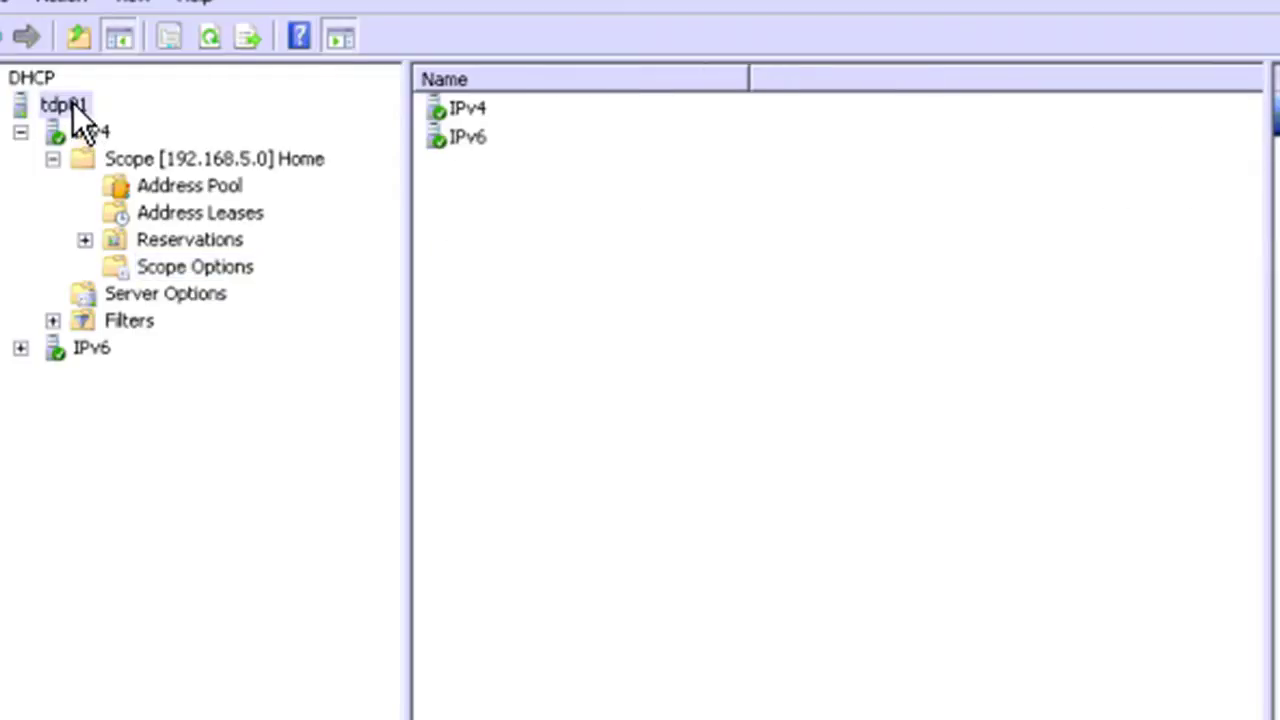
right_click(80, 108)
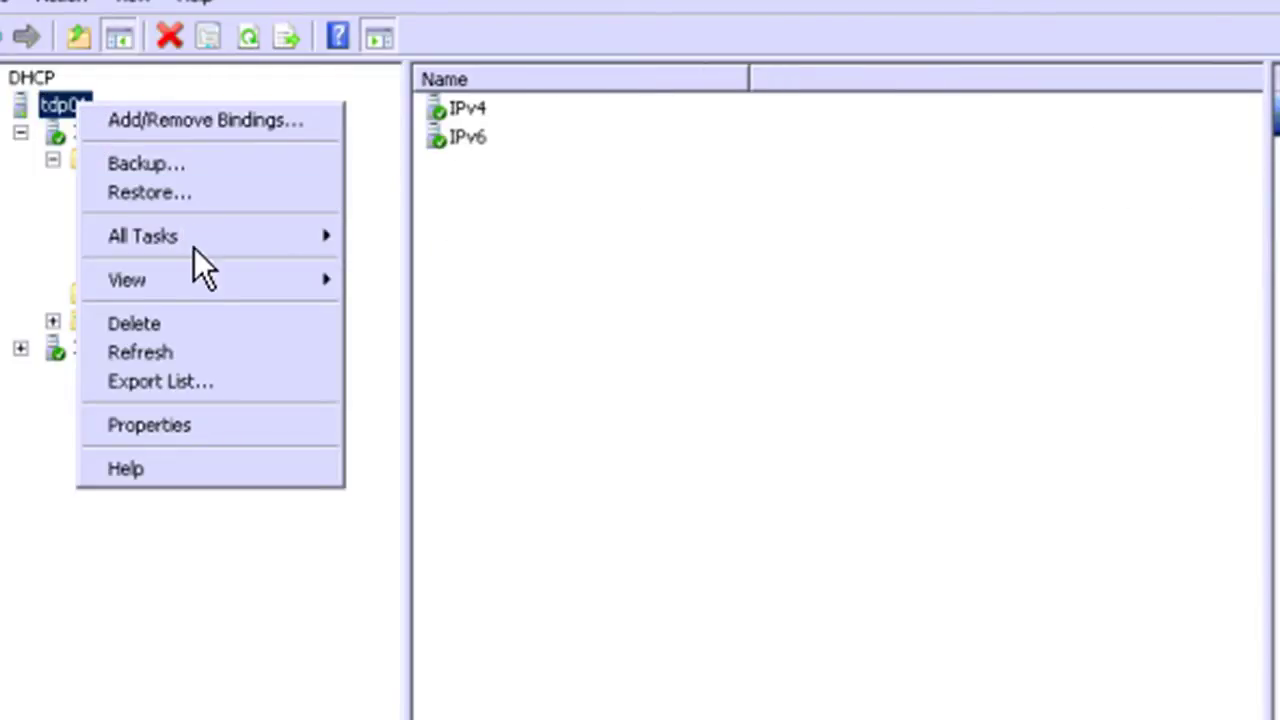
mouse_move(215, 237)
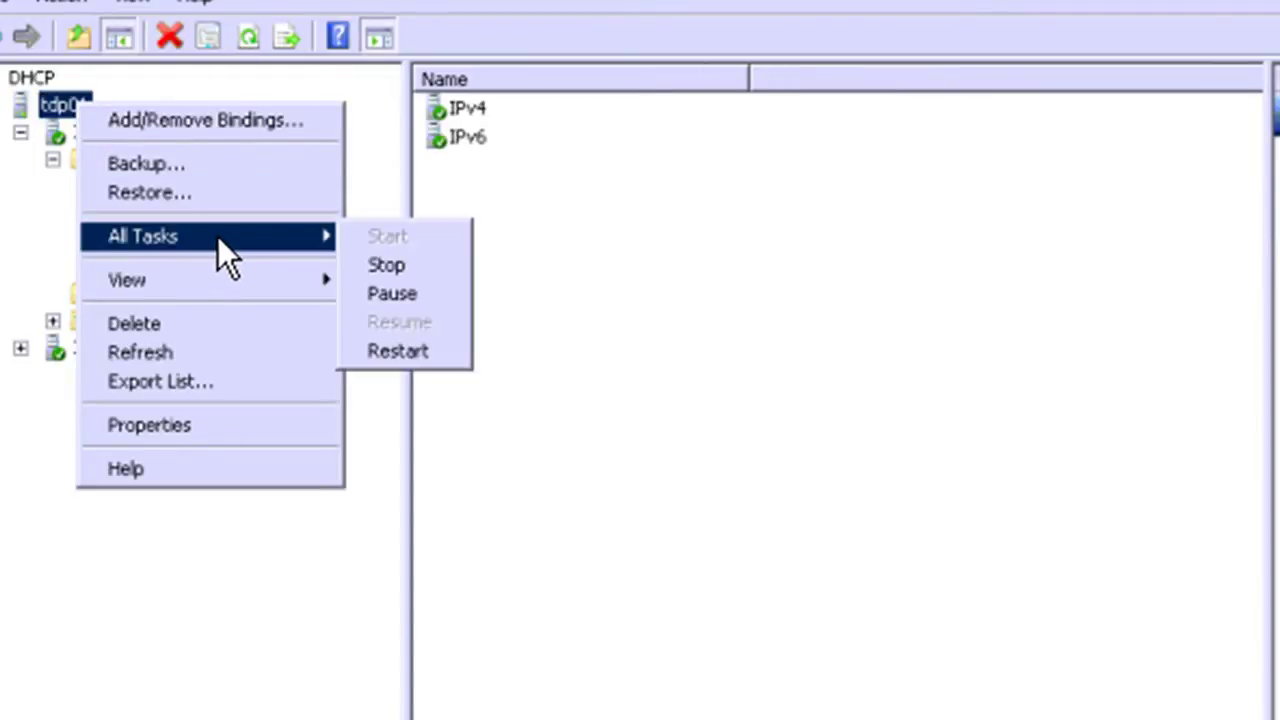
left_click(414, 353)
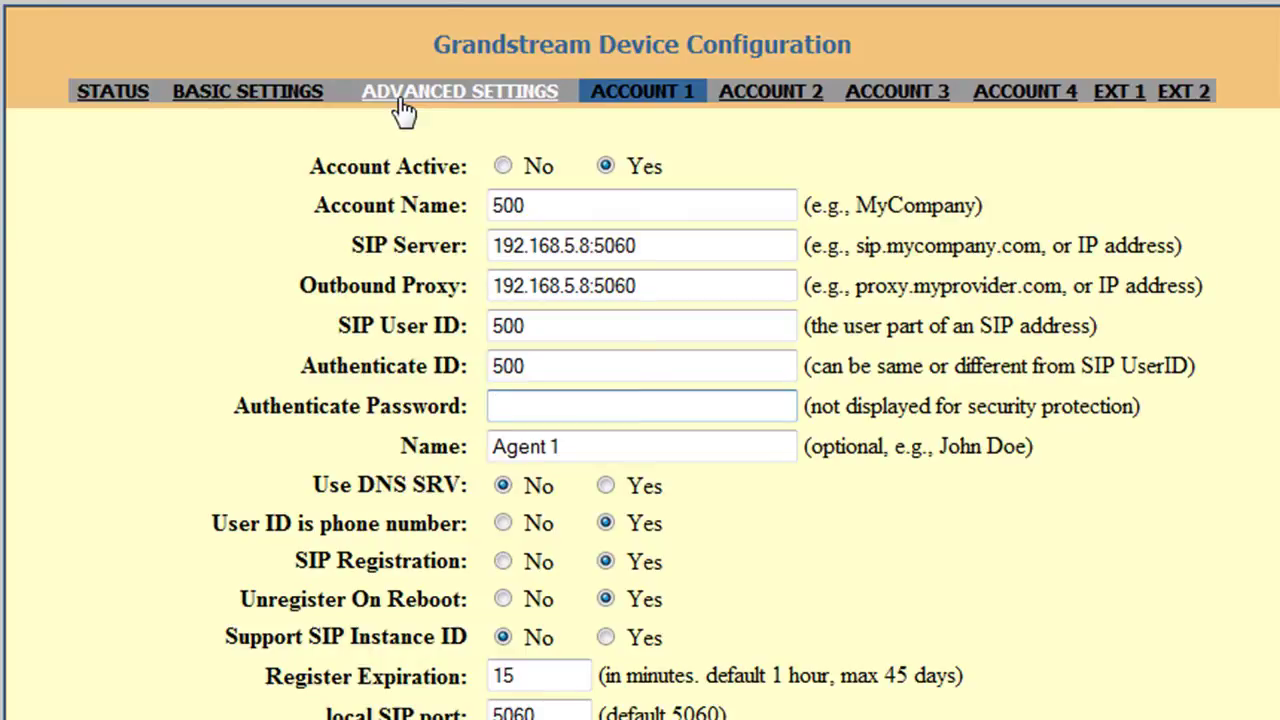
- Scroll through the Grandstream phone's Advanced Settings page
left_click(404, 110)
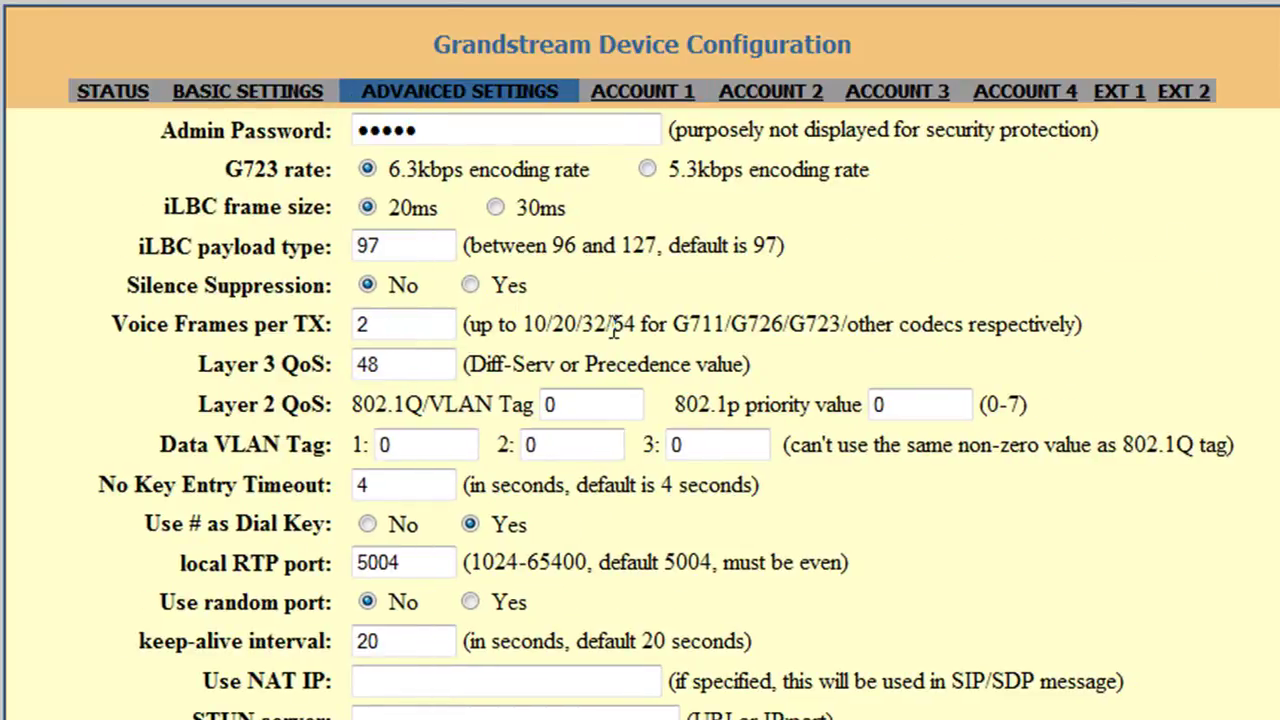
scroll(614, 330, "down", 2)
scroll(614, 330, "down", 2)
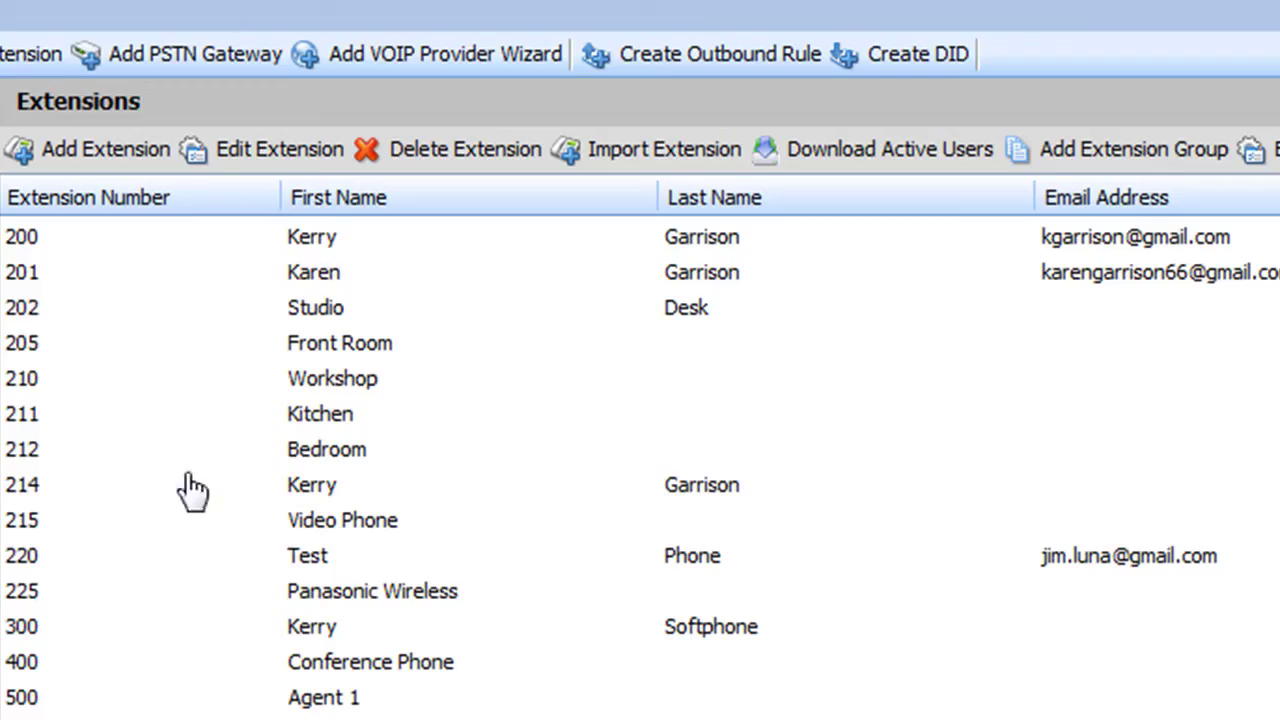
- Open extension 500 (Agent 1) in the Edit Extension form and look over its authentication ID and voicemail settings
left_click(85, 703)
double_click(85, 703)
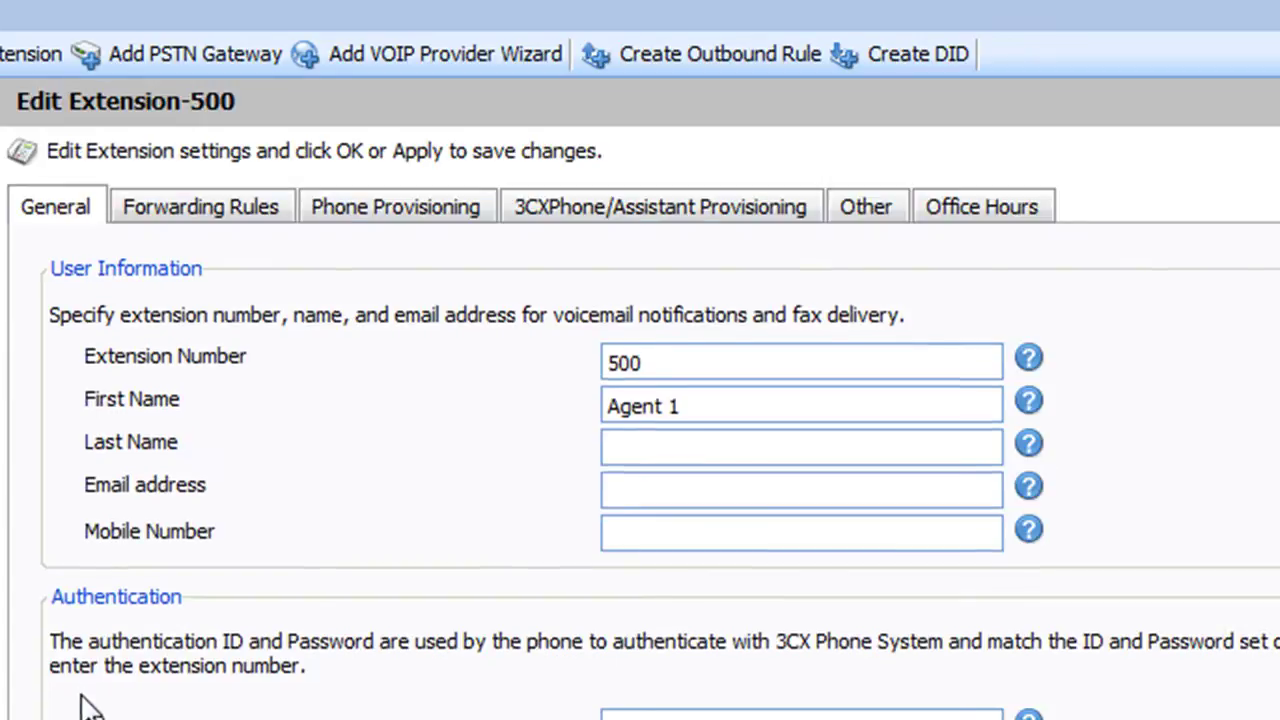
scroll(486, 494, "down", 1)
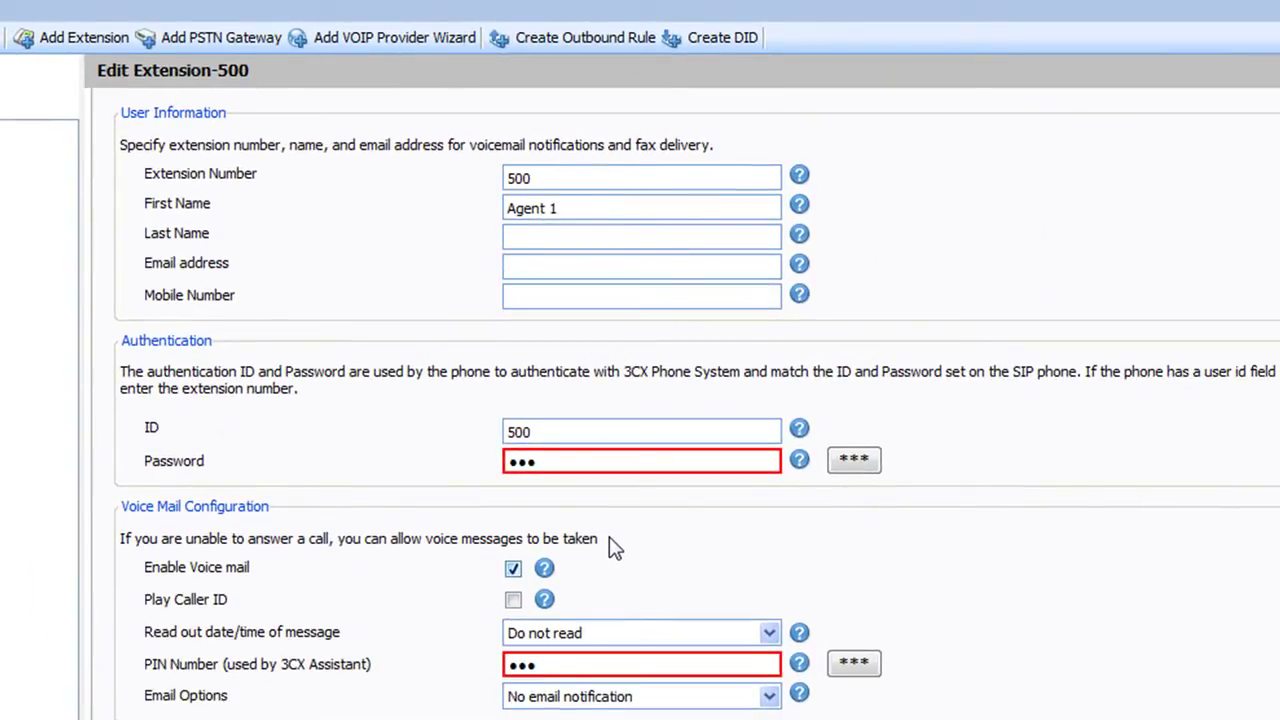
scroll(612, 545, "up", 1)
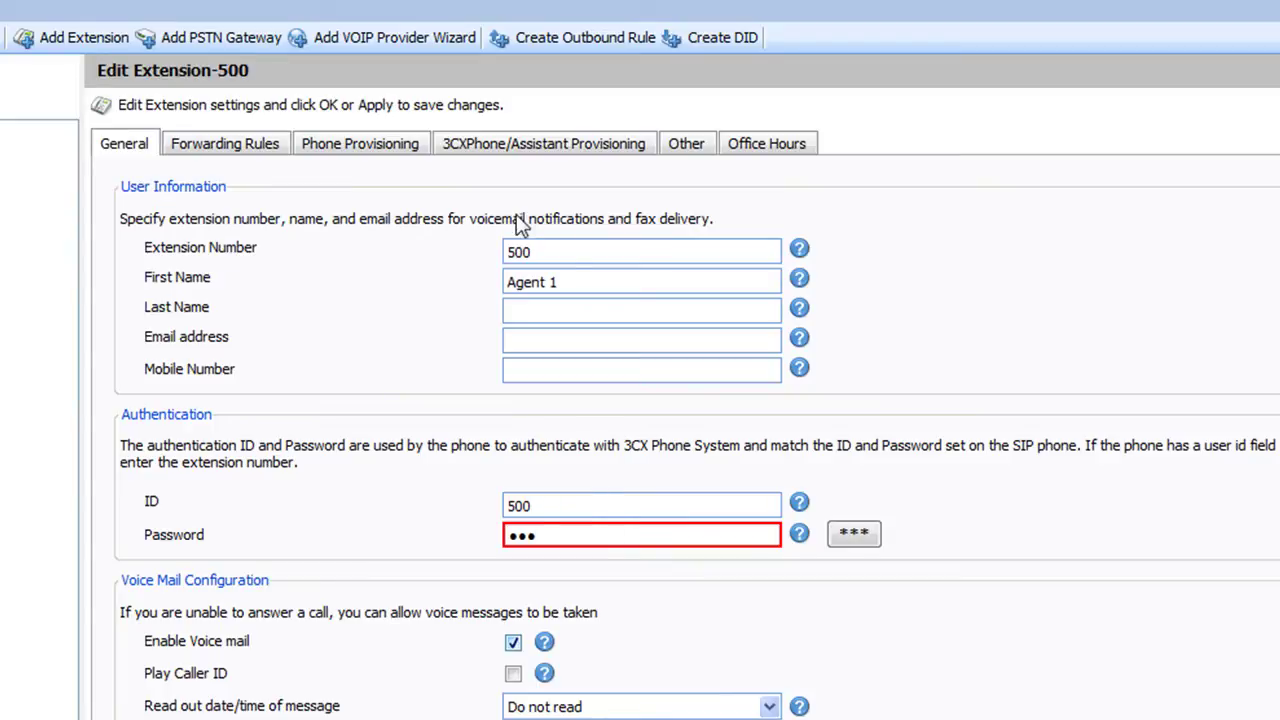
- Set extension 500's phone provisioning to MAC 000B821496D0 and model GrandStream GXP-2010
left_click(360, 145)
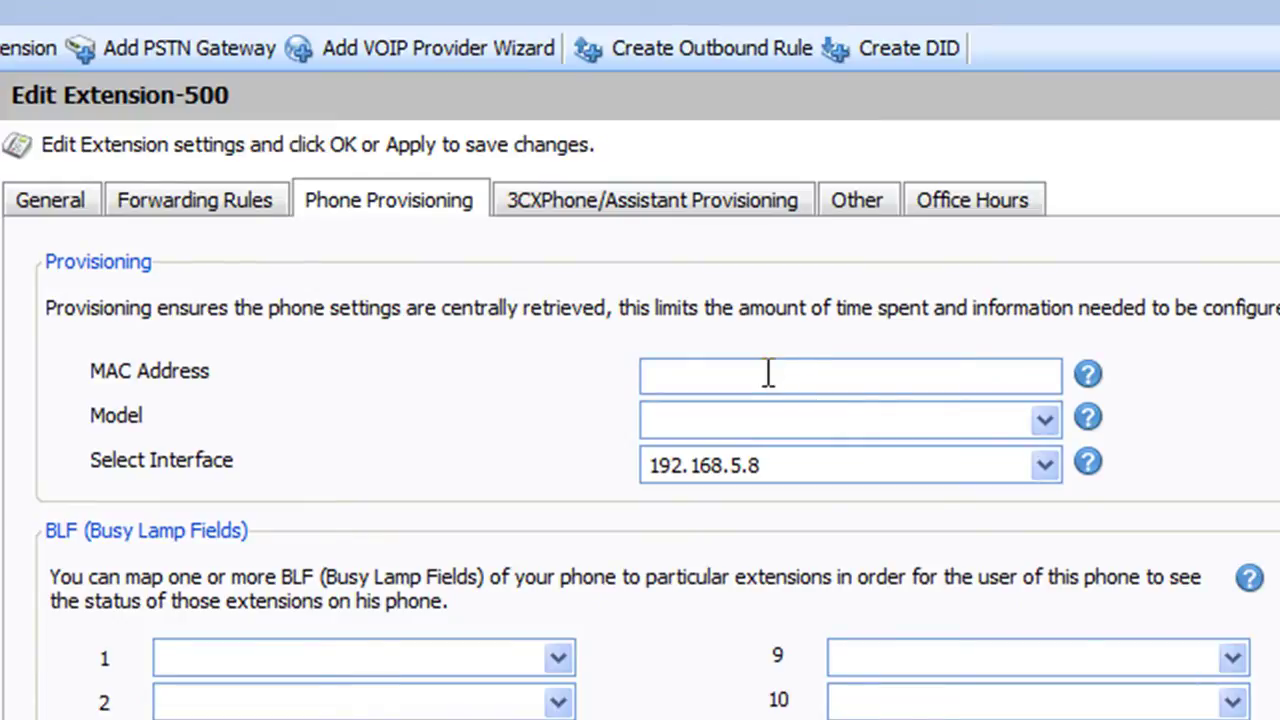
left_click(768, 373)
type("000B821496C0")
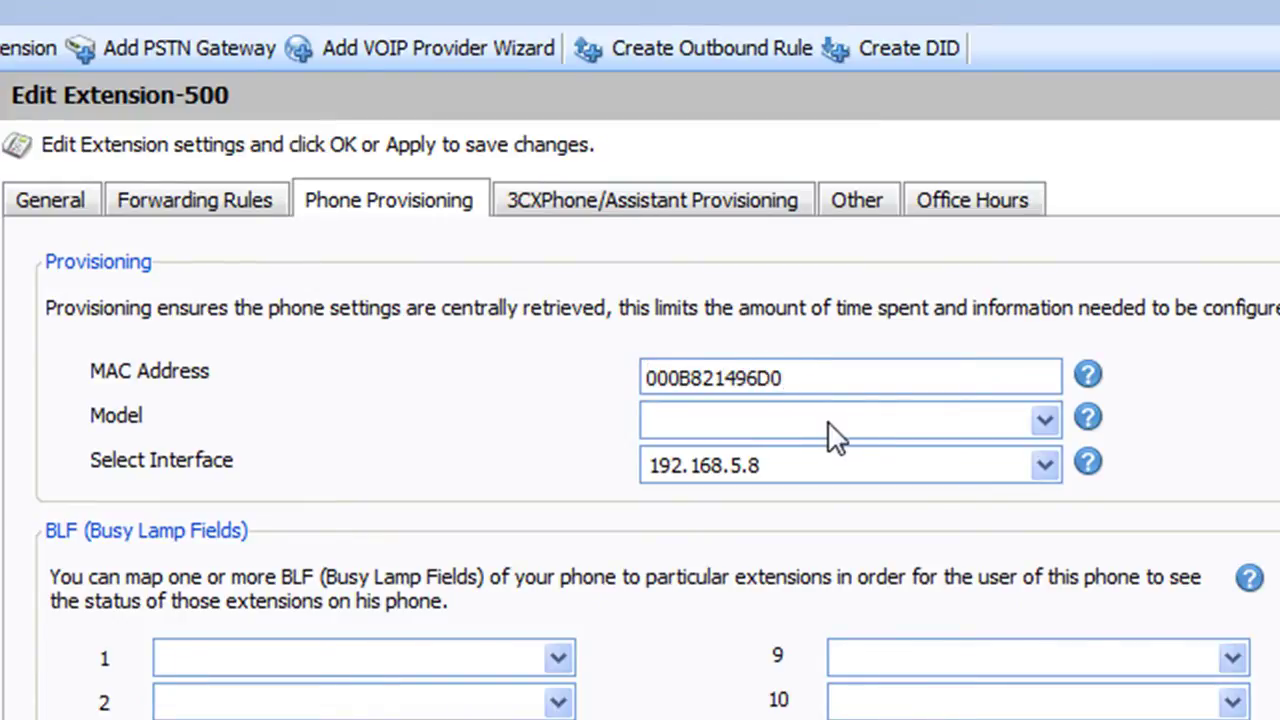
left_click(828, 422)
left_click_drag(1040, 475, 1049, 580)
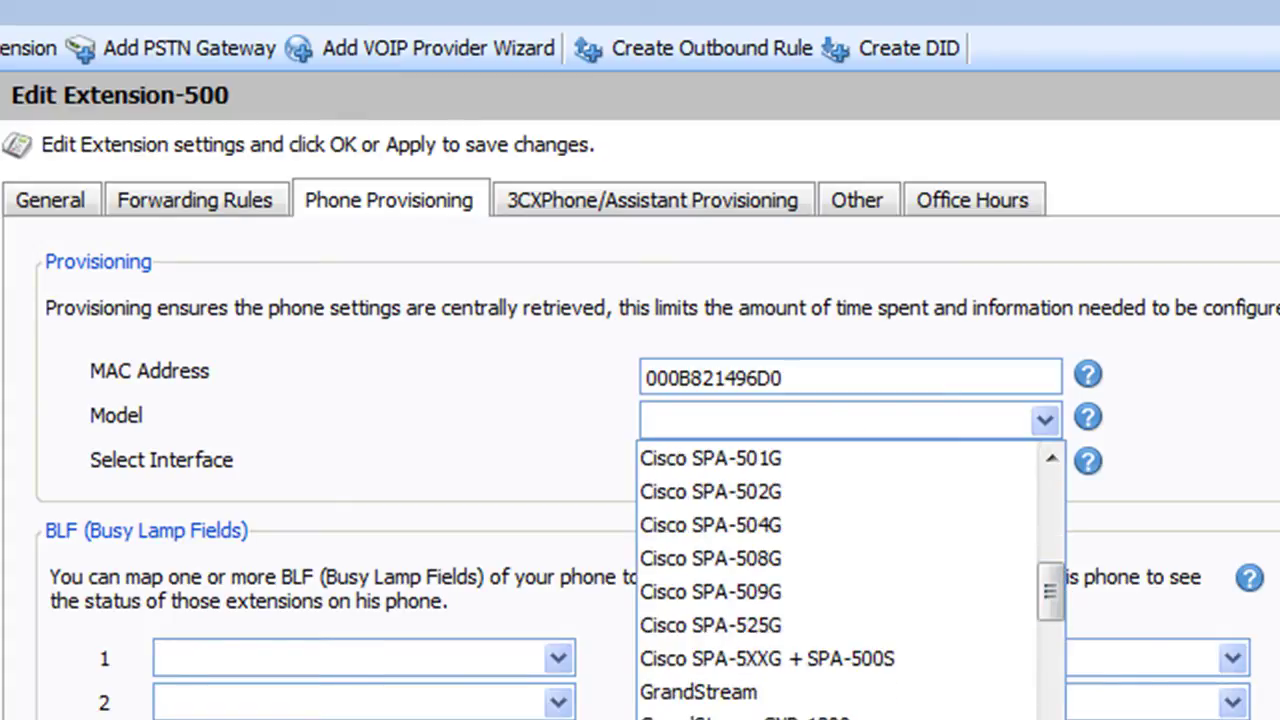
left_click(745, 716)
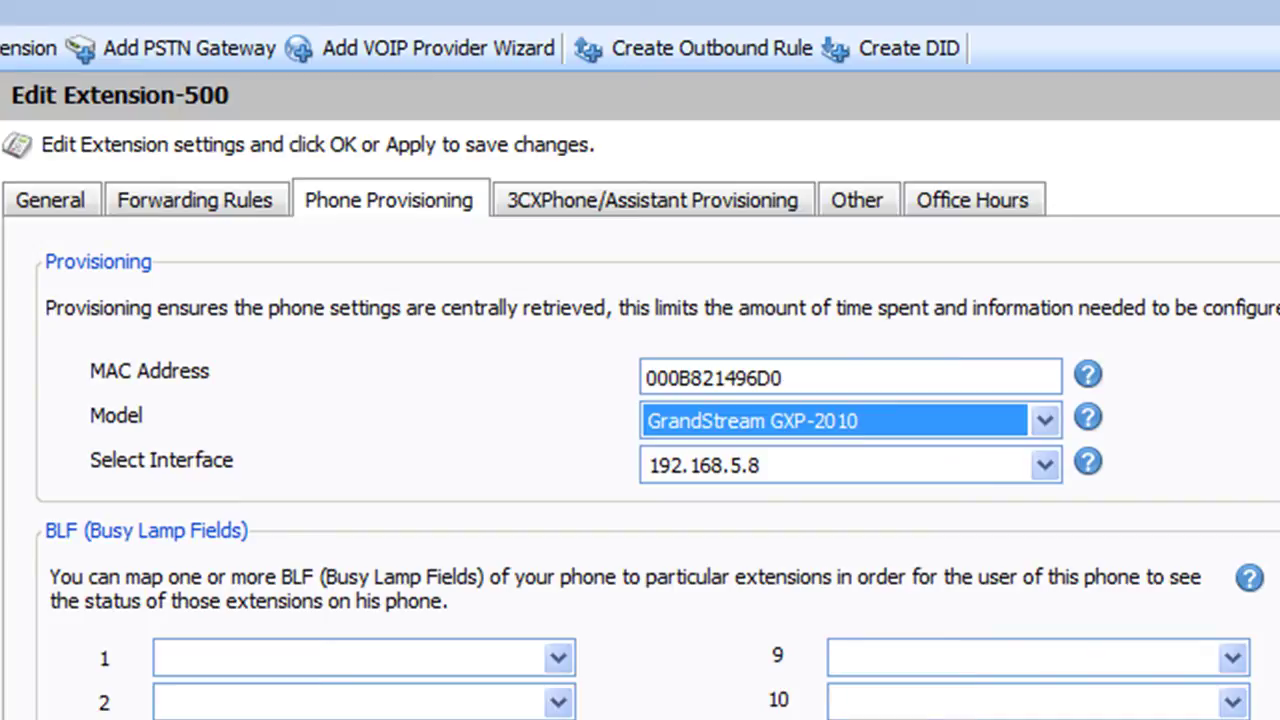
key("Tab")
scroll(640, 420, "down", 5)
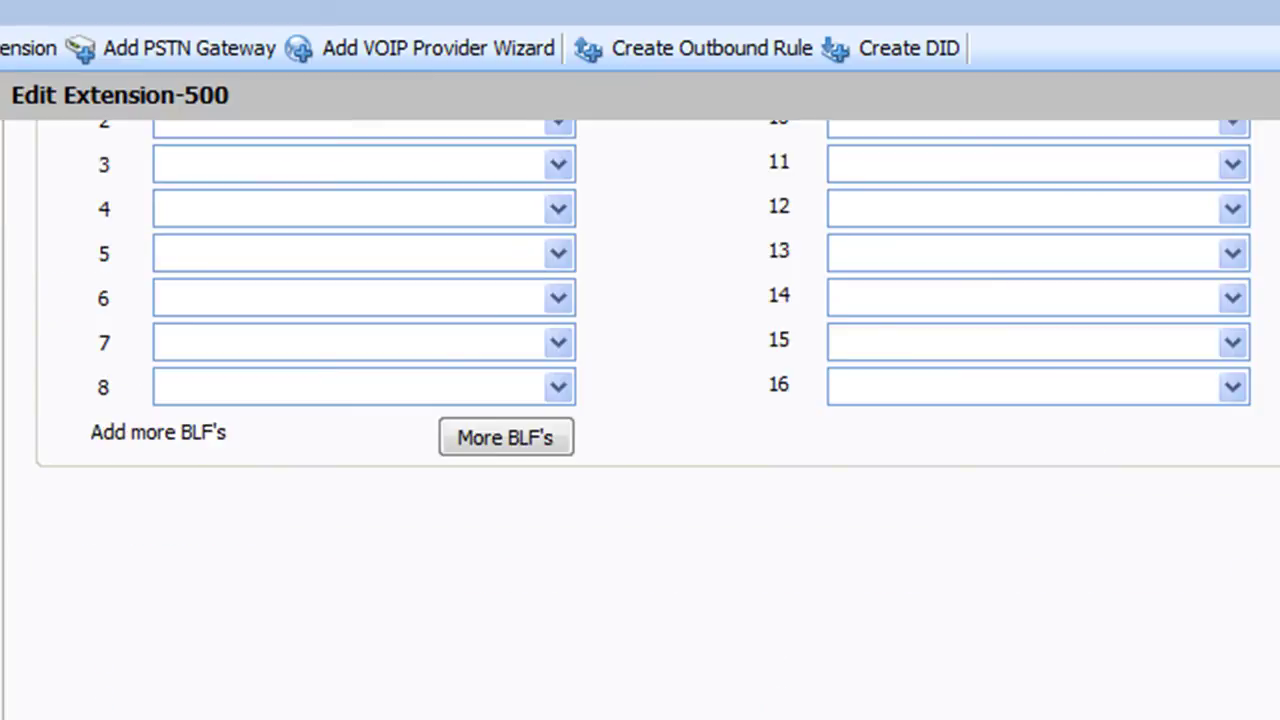